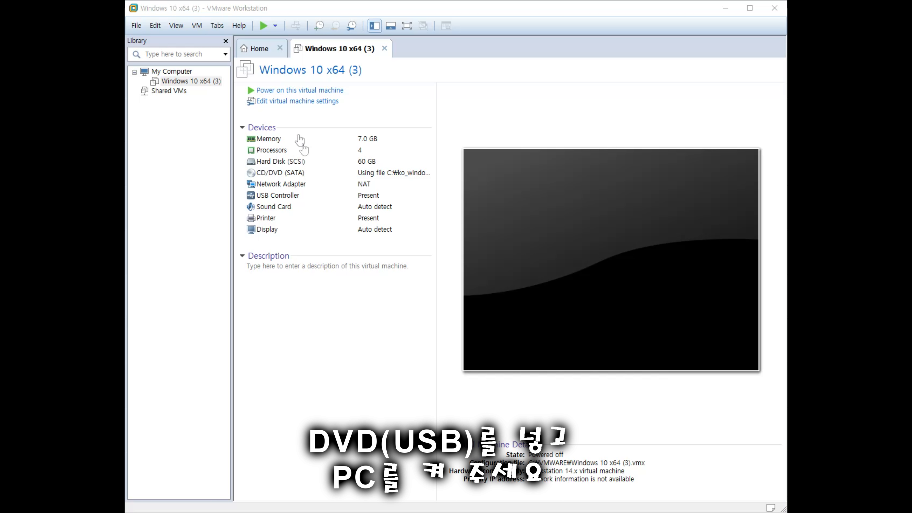
Power on the Windows 10 VM and boot it from the installation DVD.
{"action": "left_click", "coordinate": [276, 92]}
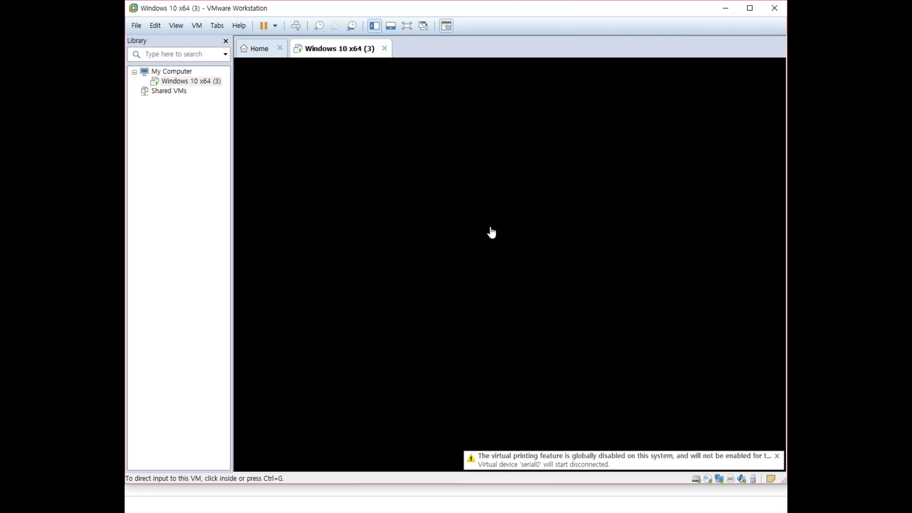
{"action": "left_click", "coordinate": [483, 216]}
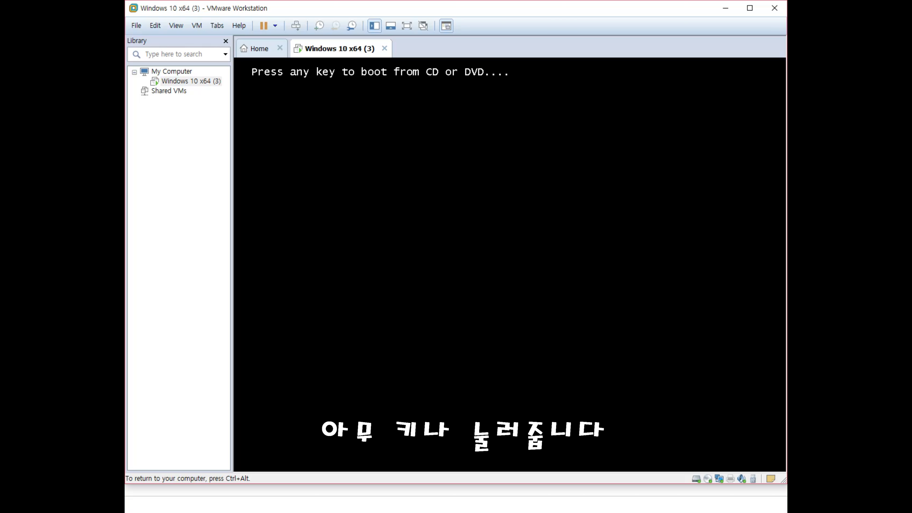
{"action": "key", "text": "Return"}
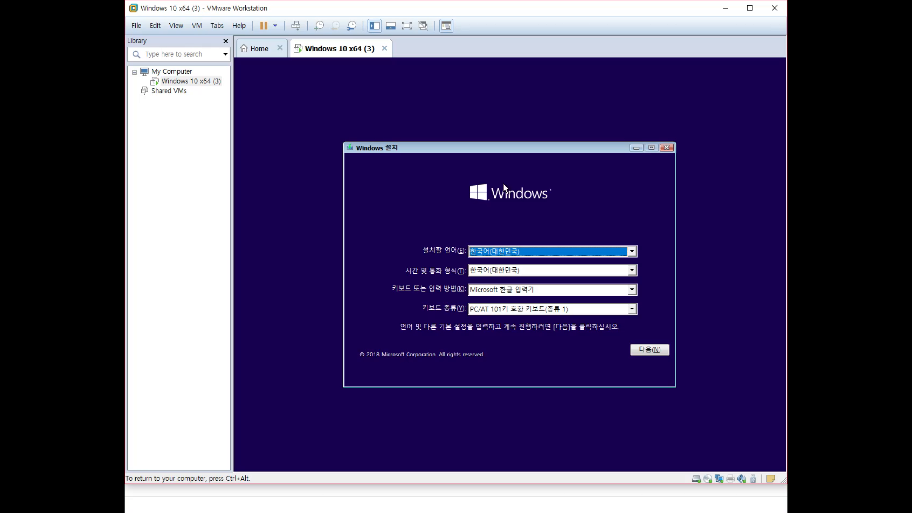
Keep the default Korean language, time and keyboard settings and choose 지금 설치 to start Setup.
{"action": "left_click", "coordinate": [523, 272]}
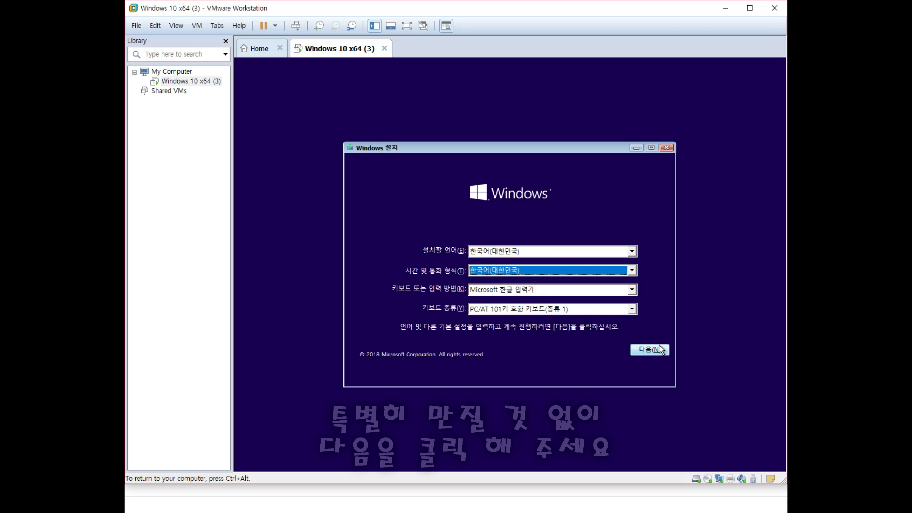
{"action": "left_click", "coordinate": [650, 351]}
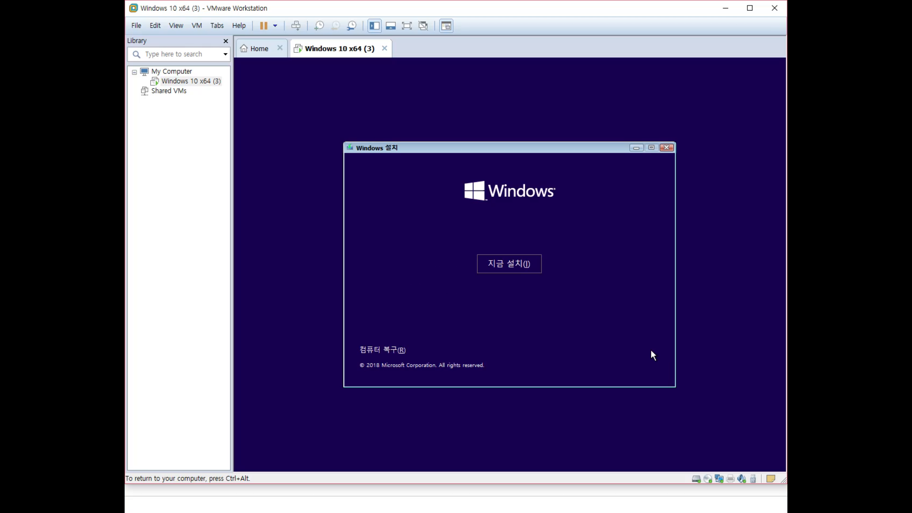
{"action": "left_click", "coordinate": [517, 268]}
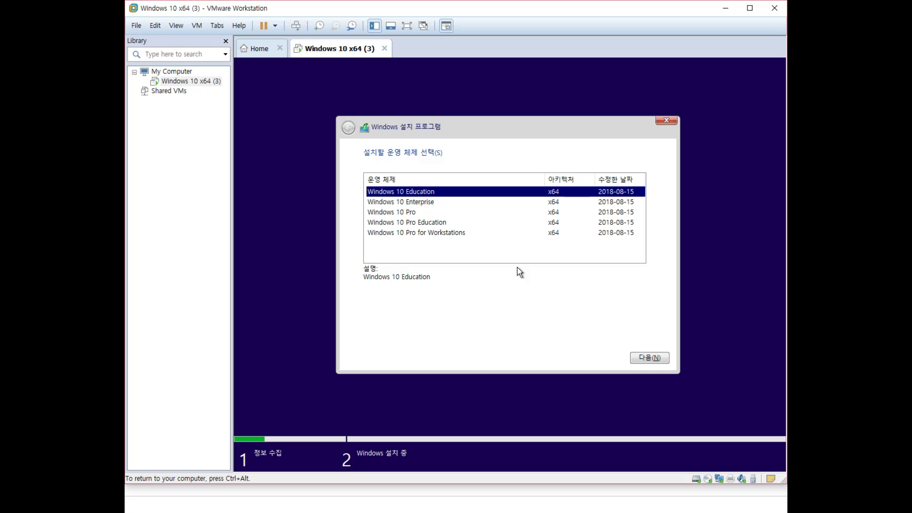
Select Windows 10 Enterprise as the edition and accept the licence terms.
{"action": "key", "text": "Down"}
{"action": "key", "text": "Down"}
{"action": "key", "text": "Down"}
{"action": "key", "text": "Down"}
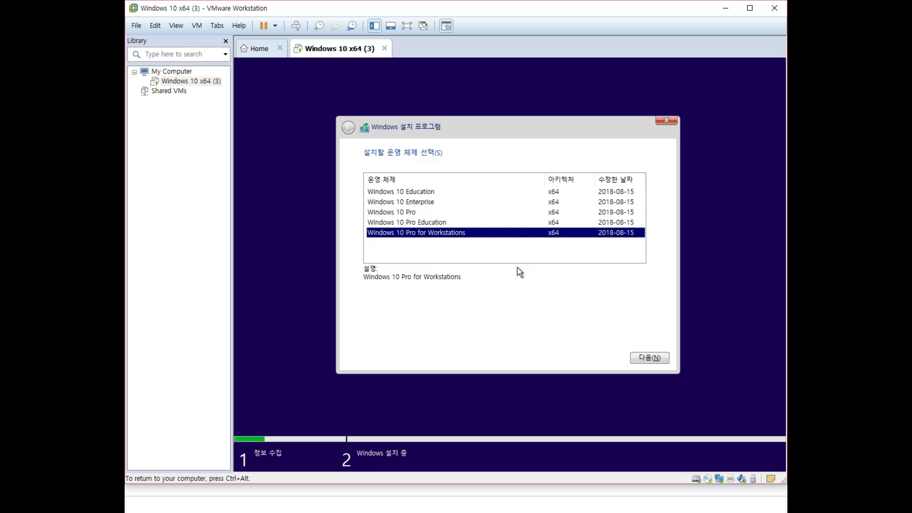
{"action": "key", "text": "Up"}
{"action": "key", "text": "Up"}
{"action": "key", "text": "Up"}
{"action": "key", "text": "Down"}
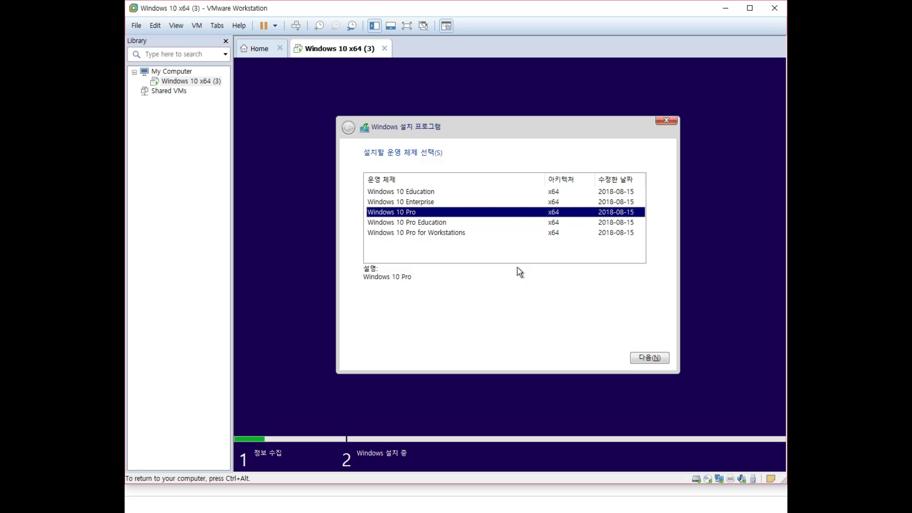
{"action": "key", "text": "Up"}
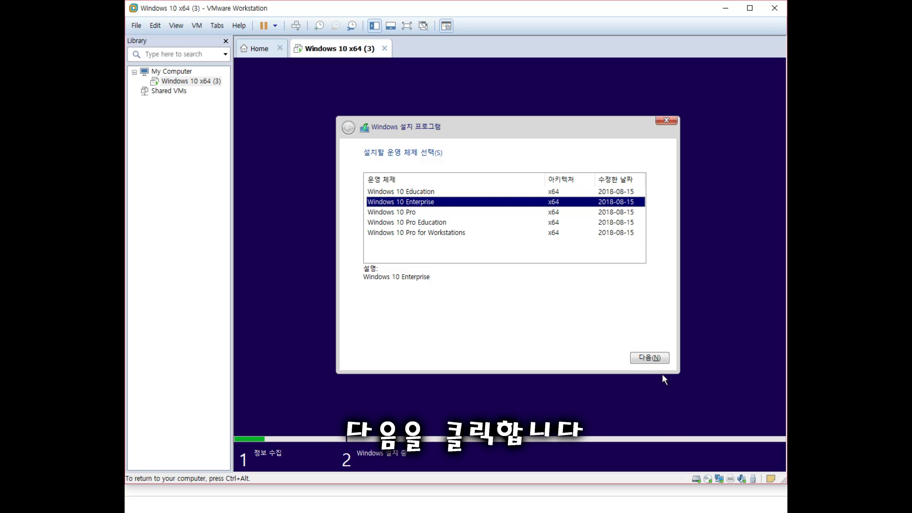
{"action": "left_click", "coordinate": [650, 359]}
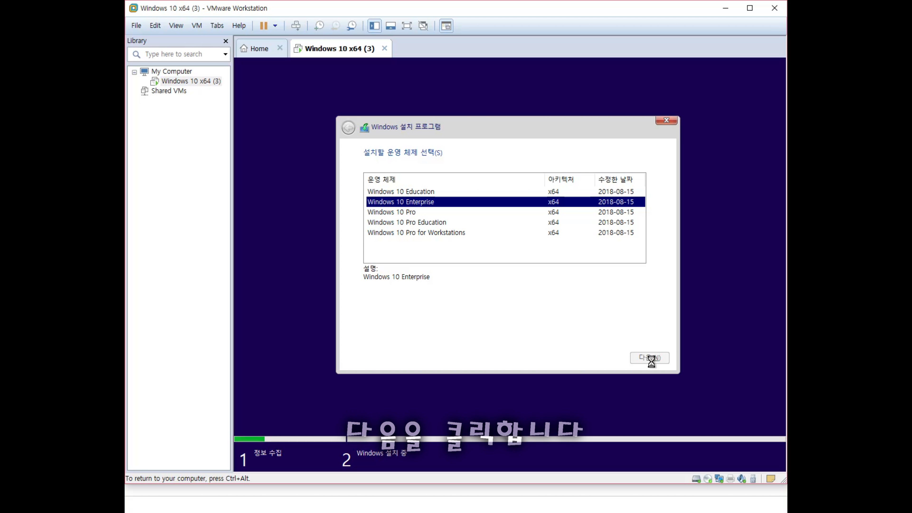
{"action": "left_click", "coordinate": [367, 333]}
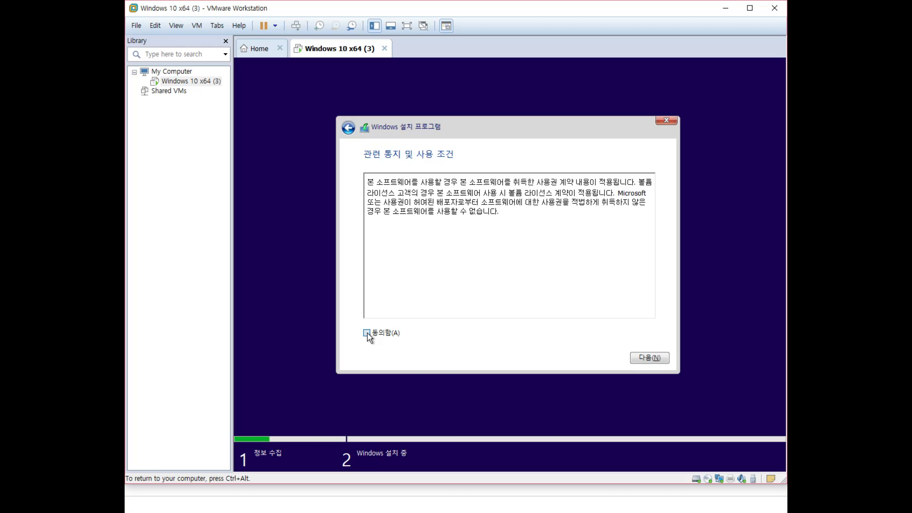
{"action": "left_click", "coordinate": [661, 361]}
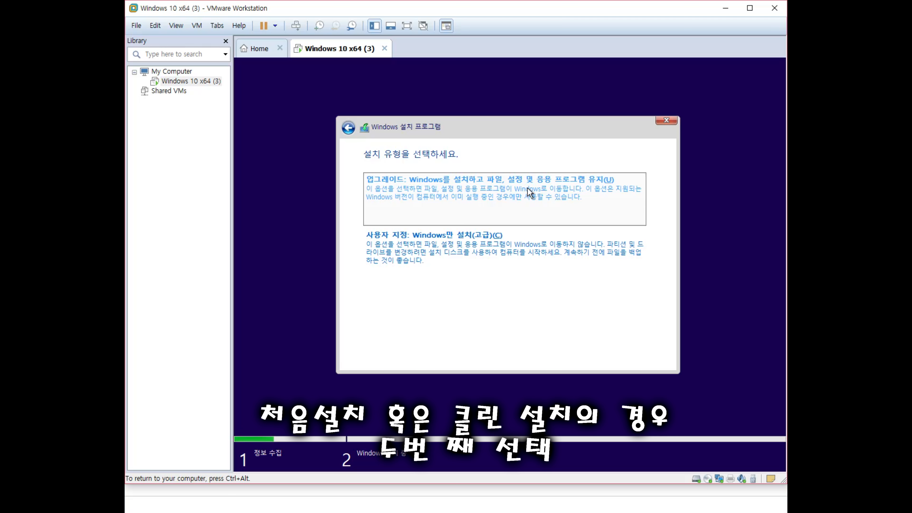
Choose the custom Windows-only install and start a new partition on unallocated Drive 0.
{"action": "left_click", "coordinate": [489, 249]}
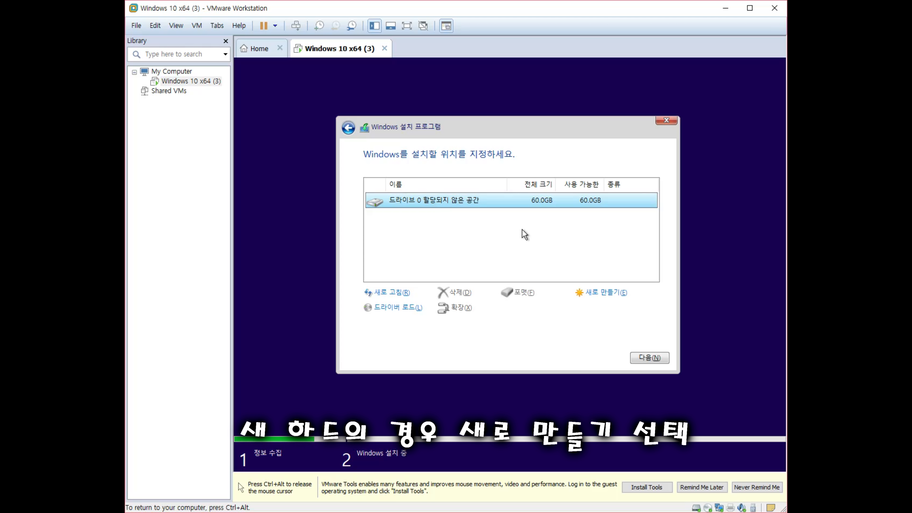
{"action": "left_click", "coordinate": [612, 297]}
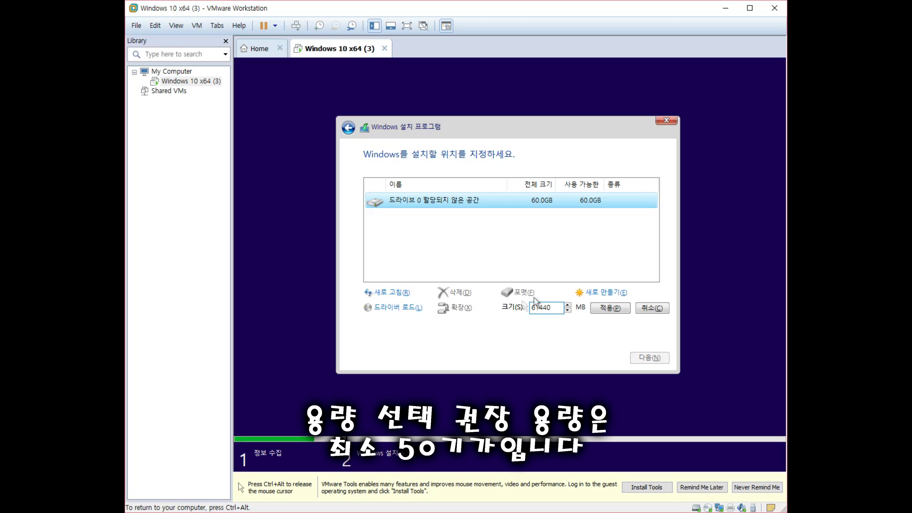
Apply the full 61440 MB partition size and allow the extra system partitions.
{"action": "left_click", "coordinate": [532, 308]}
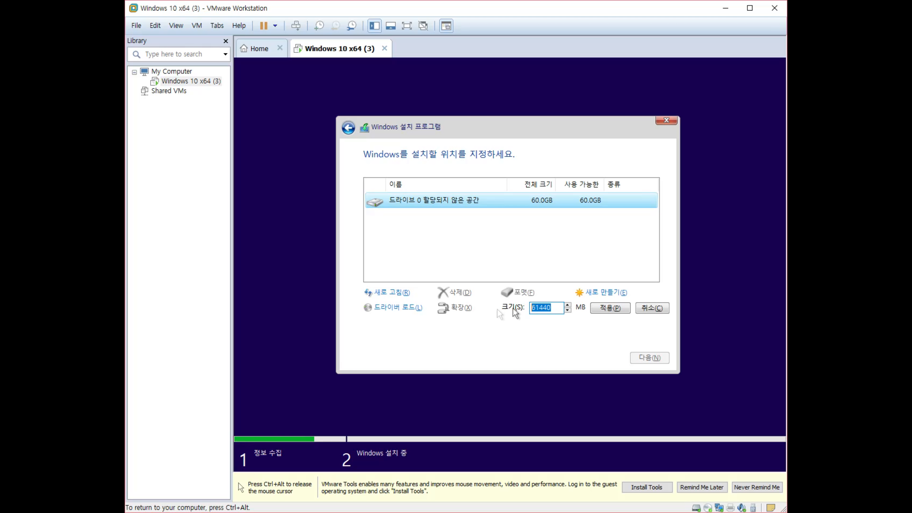
{"action": "left_click", "coordinate": [612, 311]}
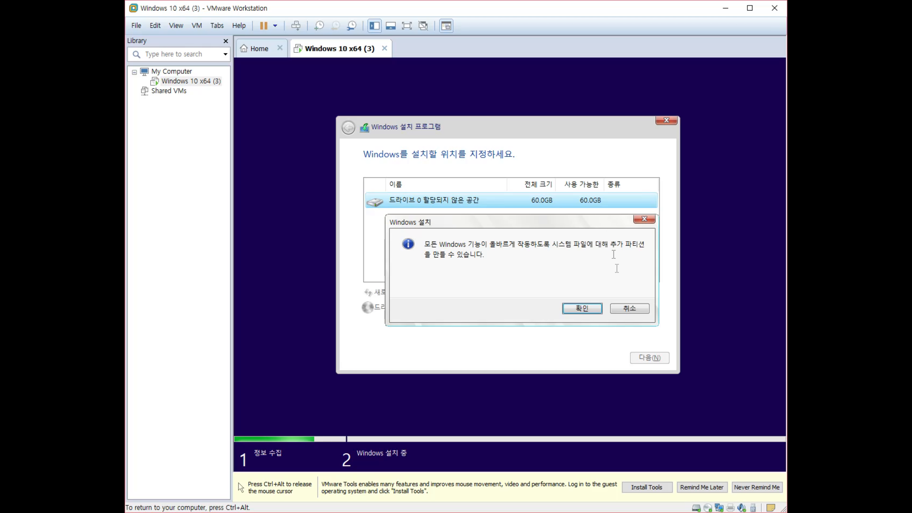
{"action": "left_click", "coordinate": [582, 309]}
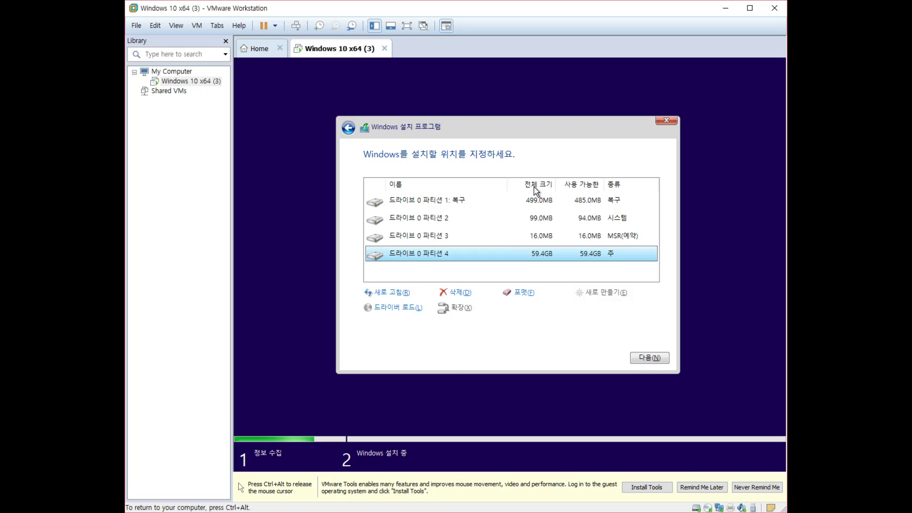
Select the 59.4 GB drive 0 partition 4 as the install location and format it.
{"action": "left_click", "coordinate": [538, 206]}
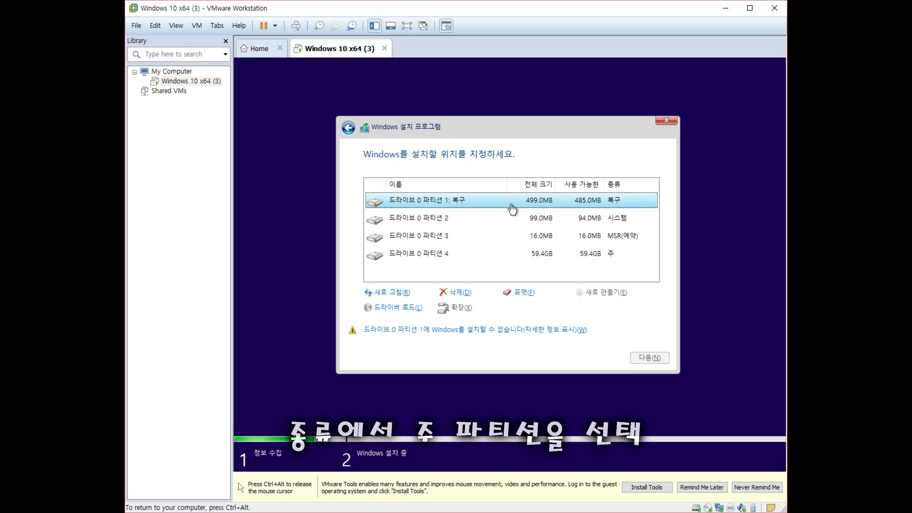
{"action": "left_click", "coordinate": [493, 217]}
{"action": "left_click", "coordinate": [477, 235]}
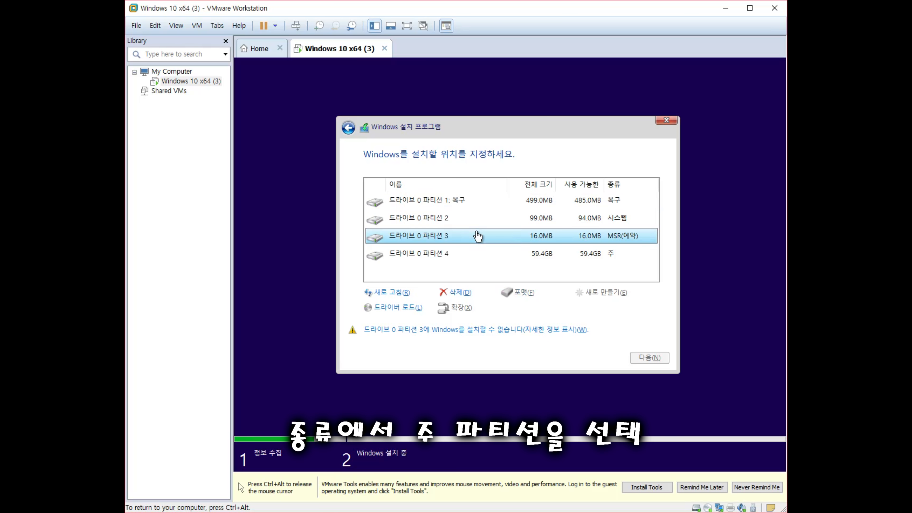
{"action": "left_click", "coordinate": [466, 207]}
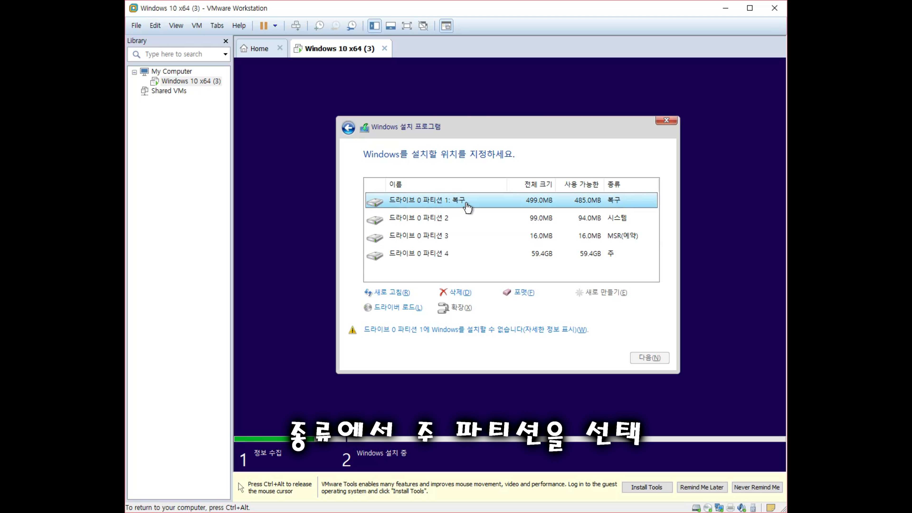
{"action": "left_click", "coordinate": [459, 220]}
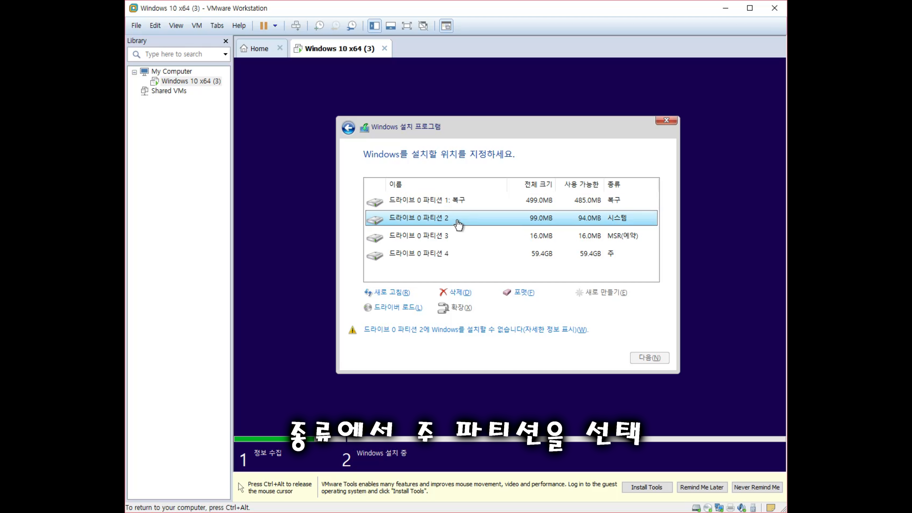
{"action": "left_click", "coordinate": [459, 237]}
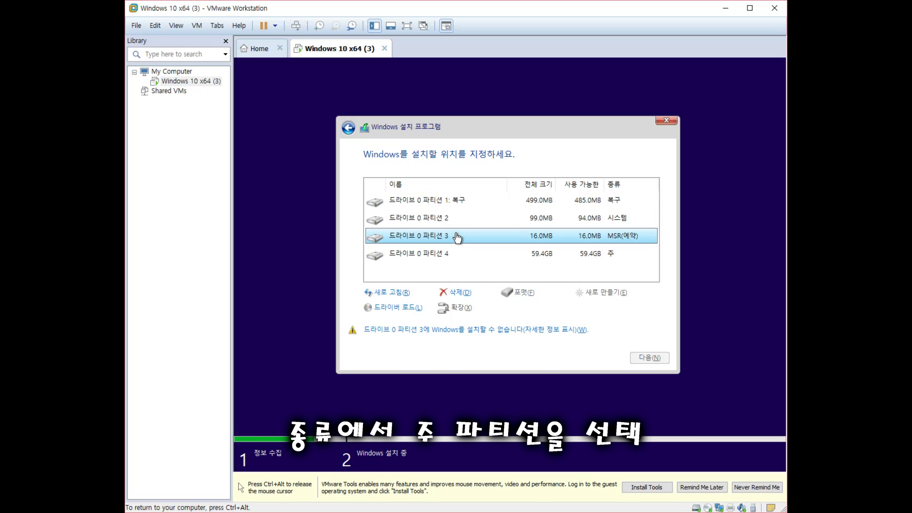
{"action": "left_click", "coordinate": [455, 199]}
{"action": "left_click", "coordinate": [447, 219]}
{"action": "left_click", "coordinate": [444, 238]}
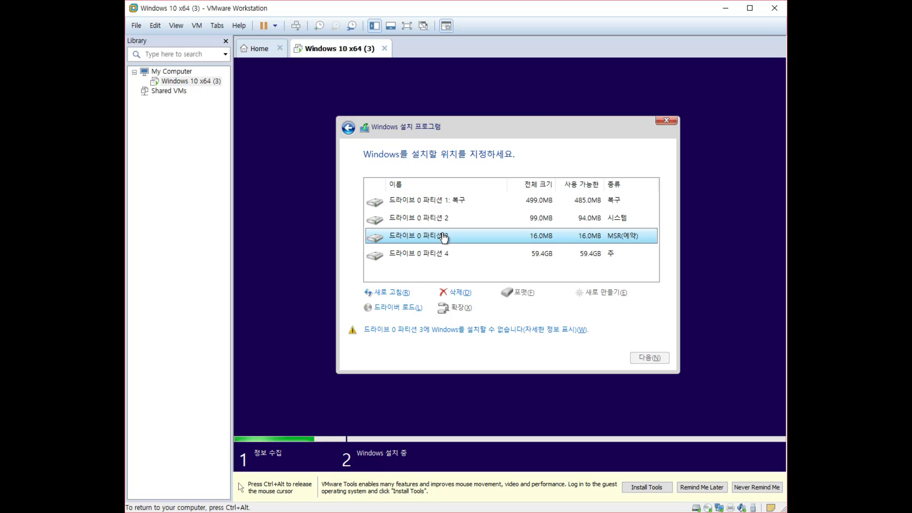
{"action": "left_click", "coordinate": [444, 221]}
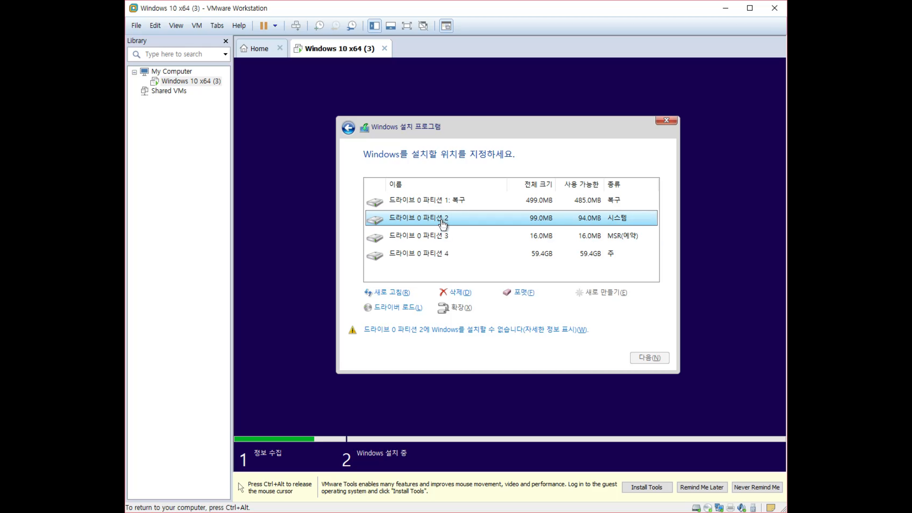
{"action": "left_click", "coordinate": [444, 205]}
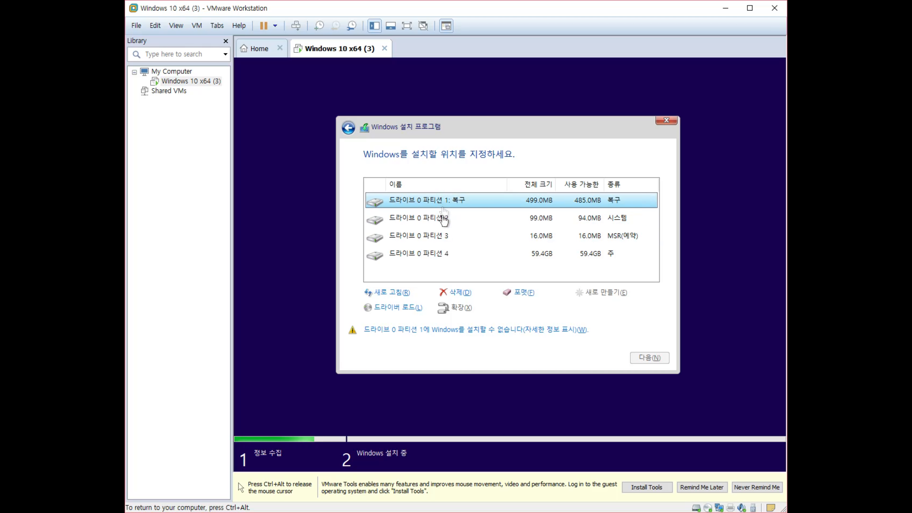
{"action": "left_click", "coordinate": [439, 256]}
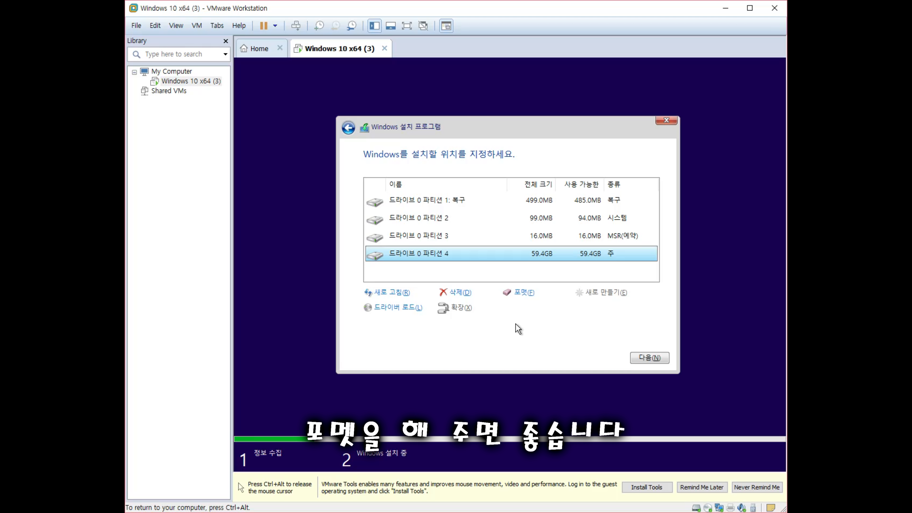
{"action": "left_click", "coordinate": [518, 299]}
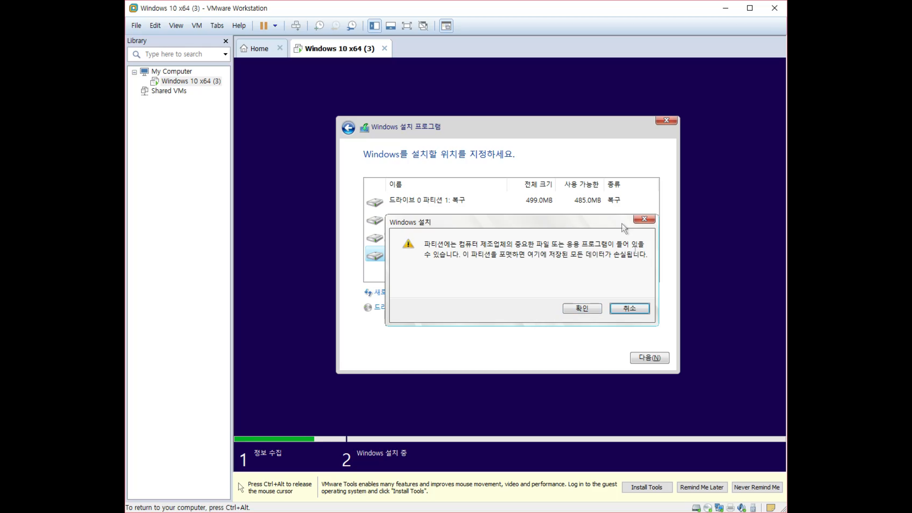
Confirm formatting partition 4 and install Windows onto it.
{"action": "left_click", "coordinate": [584, 309]}
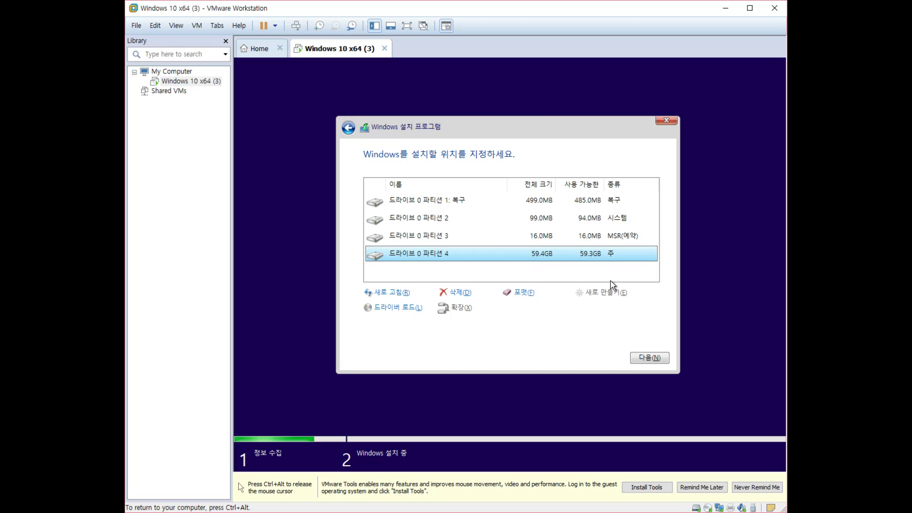
{"action": "left_click", "coordinate": [650, 358]}
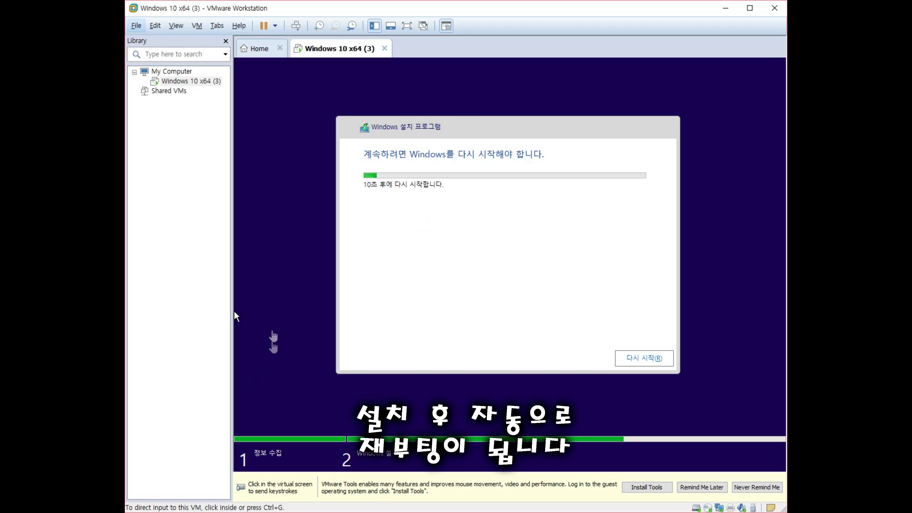
Restart the VM immediately with 다시 시작 instead of waiting for the countdown.
{"action": "left_click", "coordinate": [269, 311]}
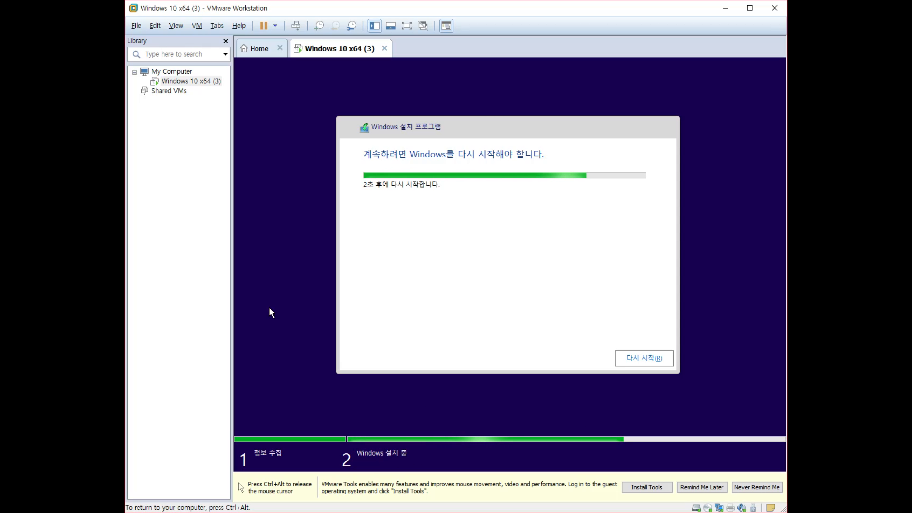
{"action": "left_click", "coordinate": [652, 361]}
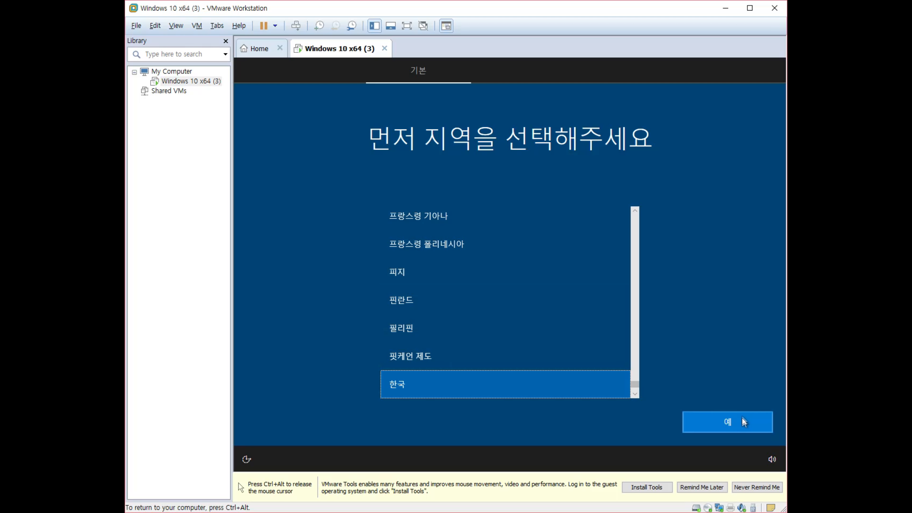
Confirm 한국 as the region, accept Microsoft 입력기, and skip a second keyboard layout.
{"action": "left_click", "coordinate": [738, 425]}
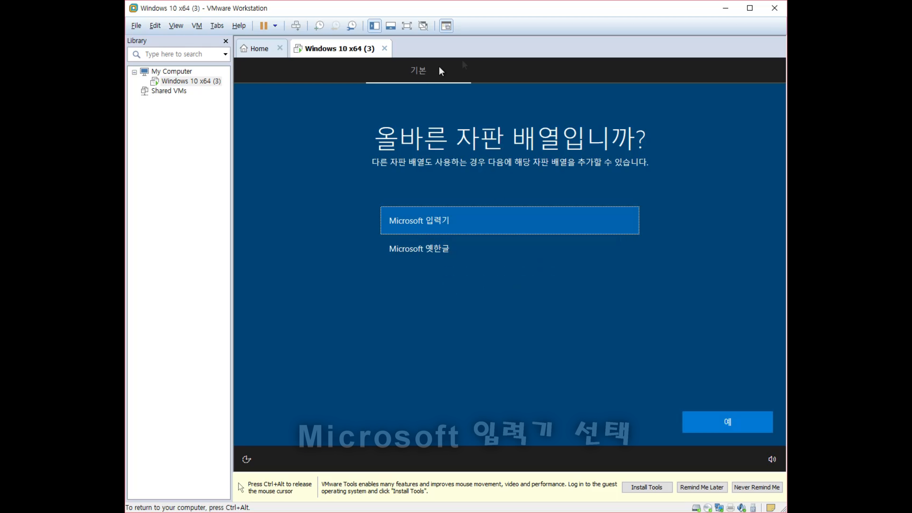
{"action": "key", "text": "ctrl+alt"}
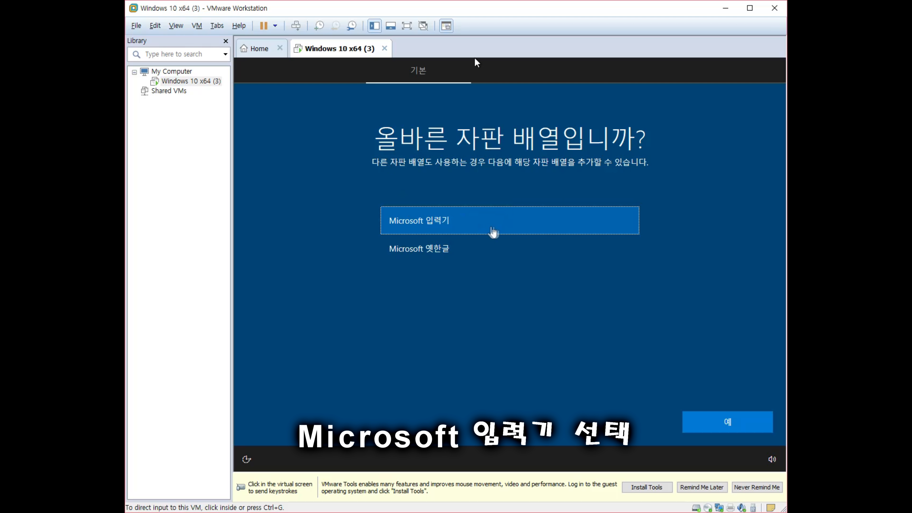
{"action": "left_click", "coordinate": [475, 61]}
{"action": "left_click", "coordinate": [729, 426]}
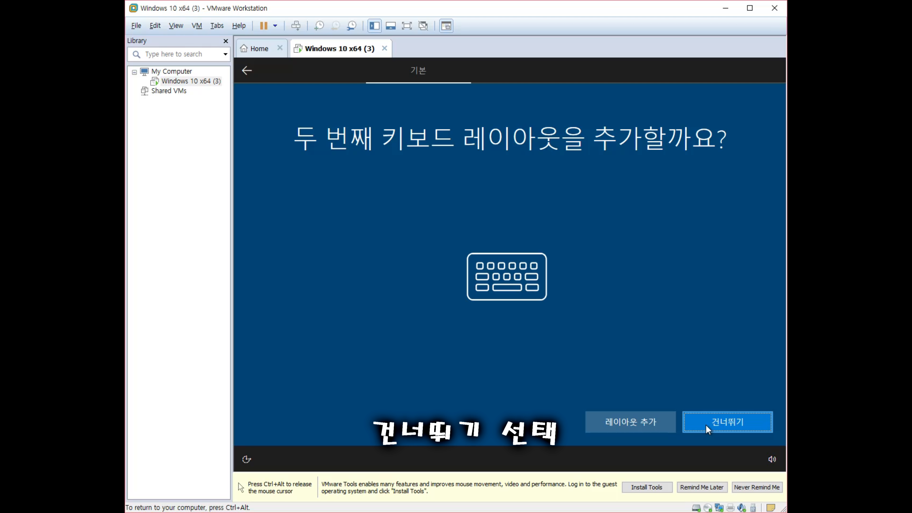
{"action": "left_click", "coordinate": [724, 424]}
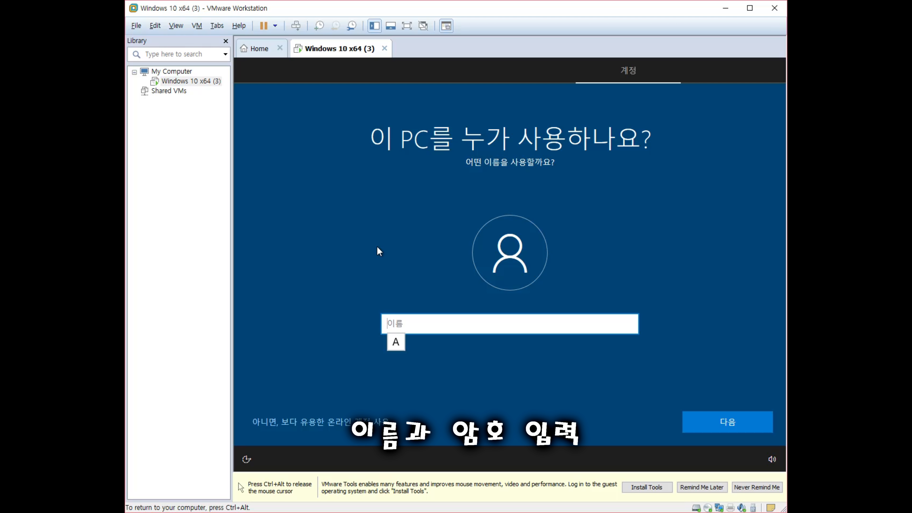
Switch to Korean input and enter the local account's user name.
{"action": "key", "text": "Hangul"}
{"action": "type", "text": "샤이니"}
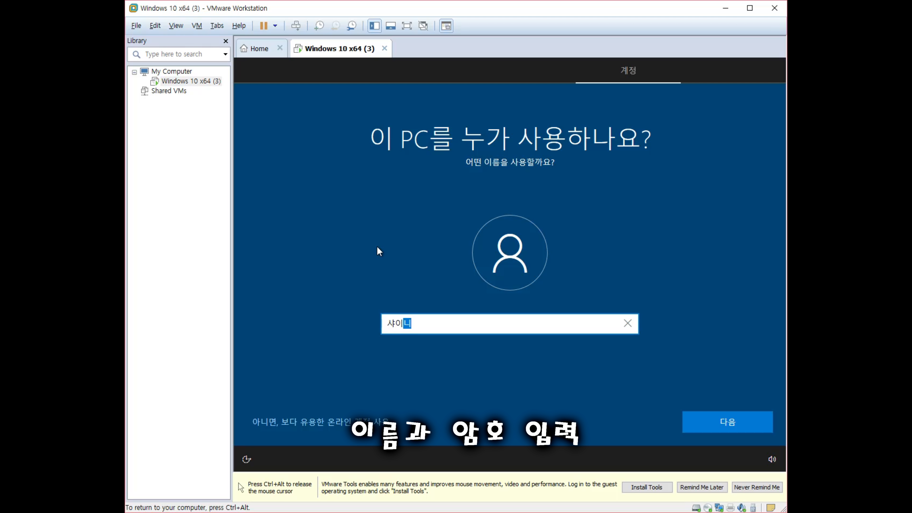
{"action": "left_click", "coordinate": [737, 417]}
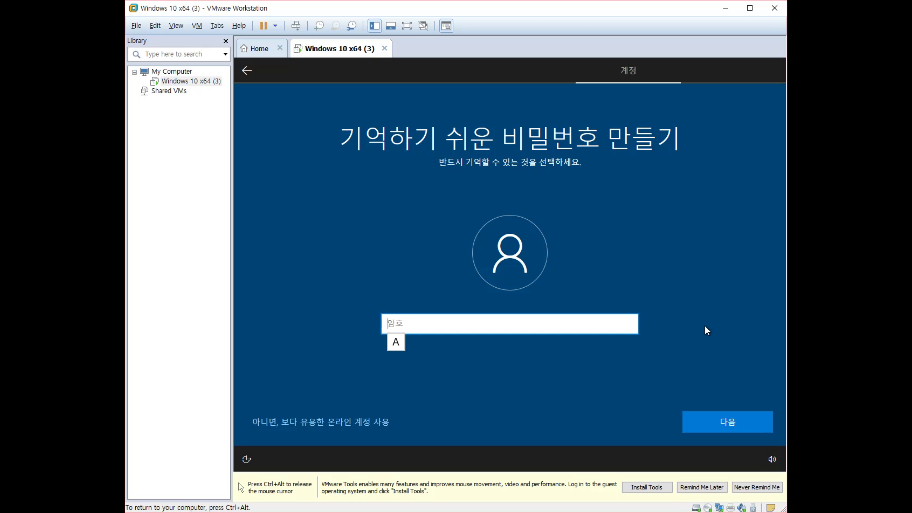
Enter the account password and confirm it by typing it again.
{"action": "type", "text": "********"}
{"action": "left_click", "coordinate": [719, 419]}
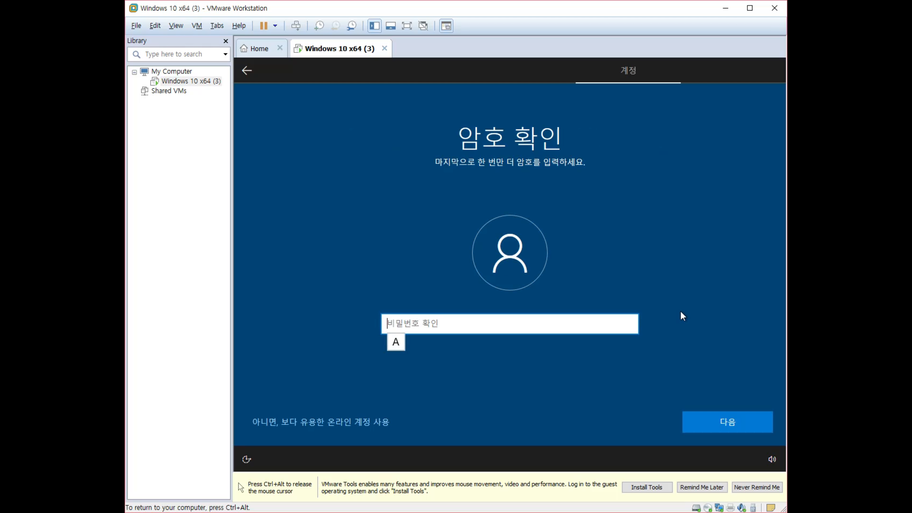
{"action": "type", "text": "********"}
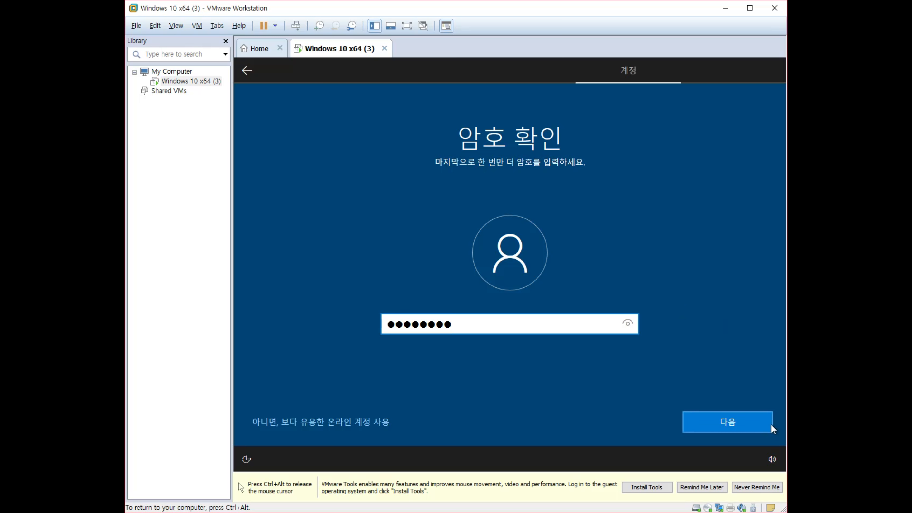
{"action": "left_click", "coordinate": [750, 428]}
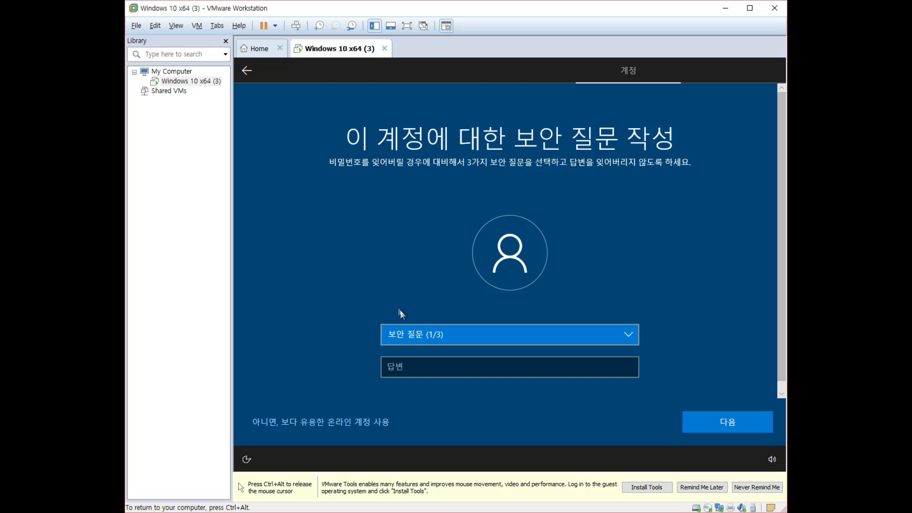
Choose the first-pet-name security question and enter its answer in Korean.
{"action": "left_click", "coordinate": [445, 336]}
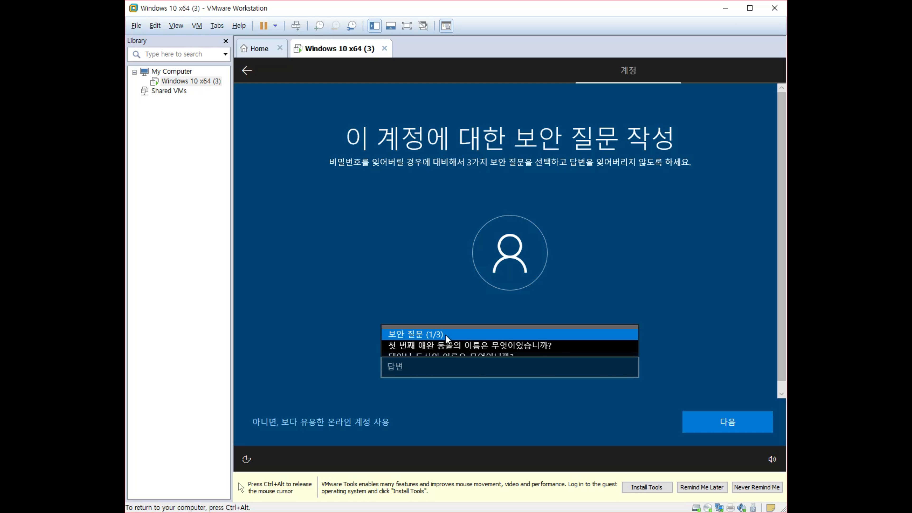
{"action": "left_click", "coordinate": [488, 348]}
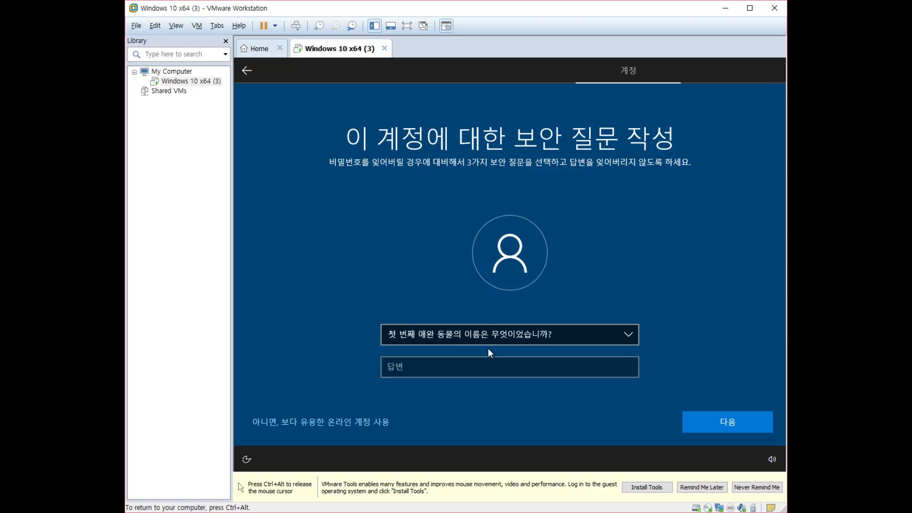
{"action": "left_click", "coordinate": [434, 368]}
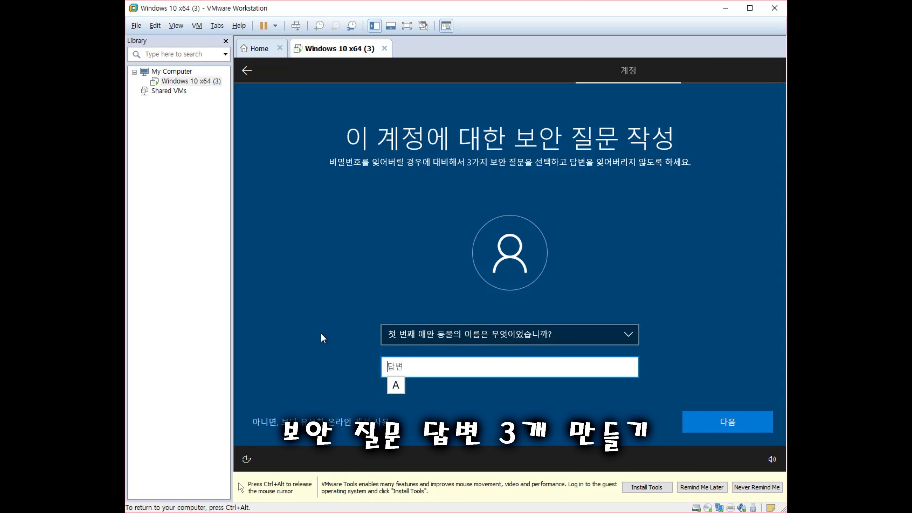
{"action": "key", "text": "BackSpace"}
{"action": "key", "text": "BackSpace"}
{"action": "key", "text": "BackSpace"}
{"action": "key", "text": "Hangul"}
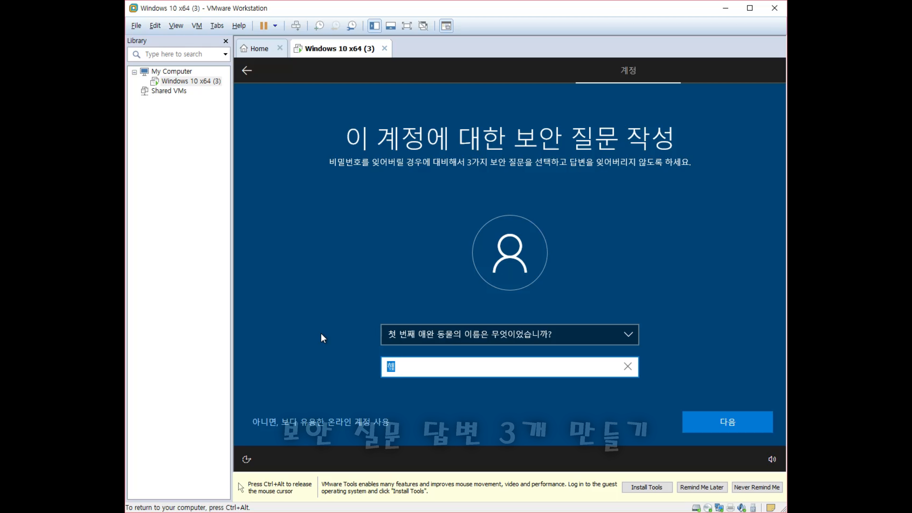
{"action": "left_click", "coordinate": [712, 422]}
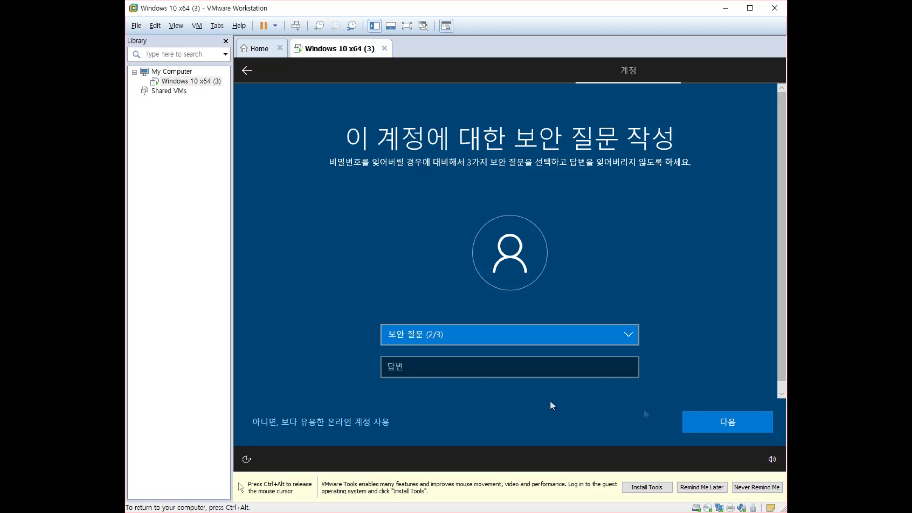
Choose the birthplace city question as the second security question and answer it.
{"action": "left_click", "coordinate": [459, 334]}
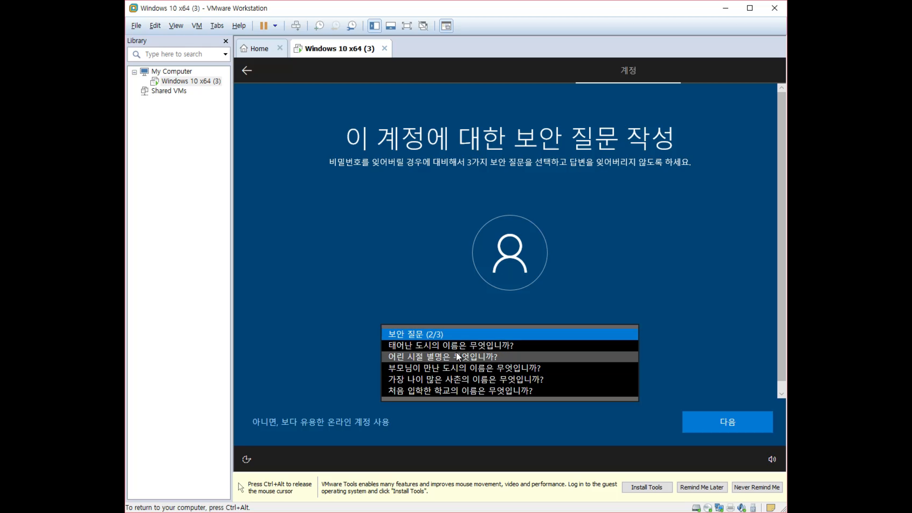
{"action": "left_click", "coordinate": [457, 346]}
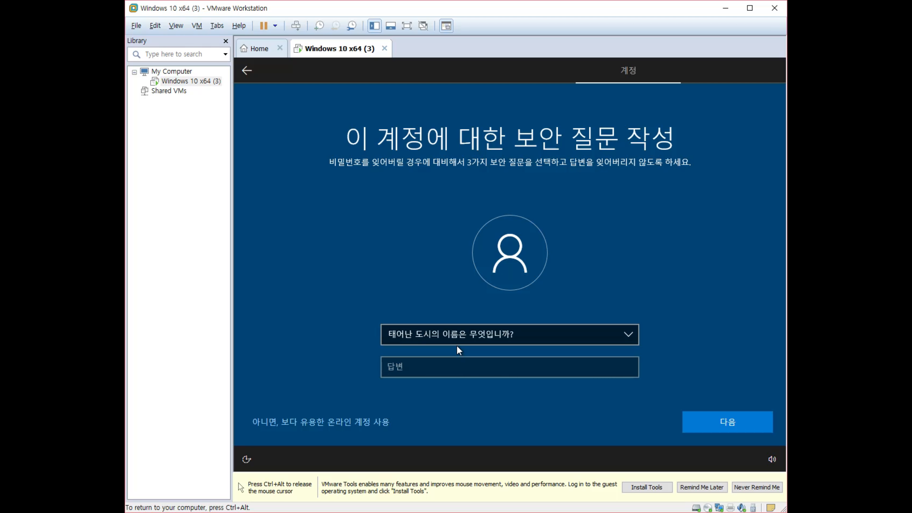
{"action": "left_click", "coordinate": [443, 365]}
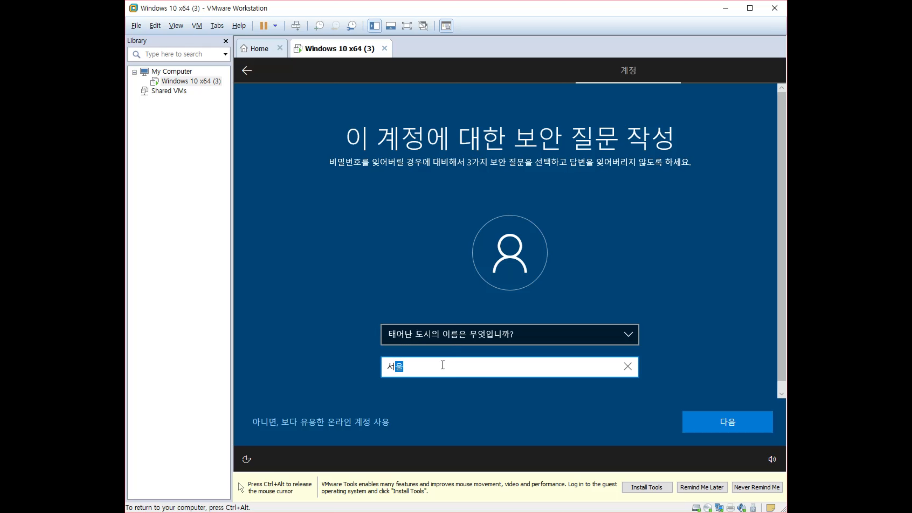
{"action": "left_click", "coordinate": [693, 432]}
Choose the childhood nickname question as the third security question and answer it.
{"action": "left_click", "coordinate": [429, 333]}
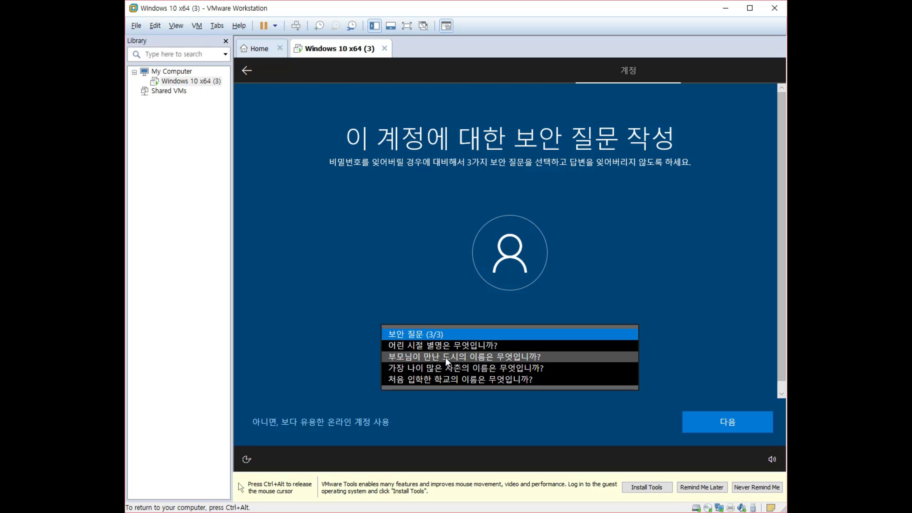
{"action": "left_click", "coordinate": [444, 350]}
{"action": "left_click", "coordinate": [431, 365]}
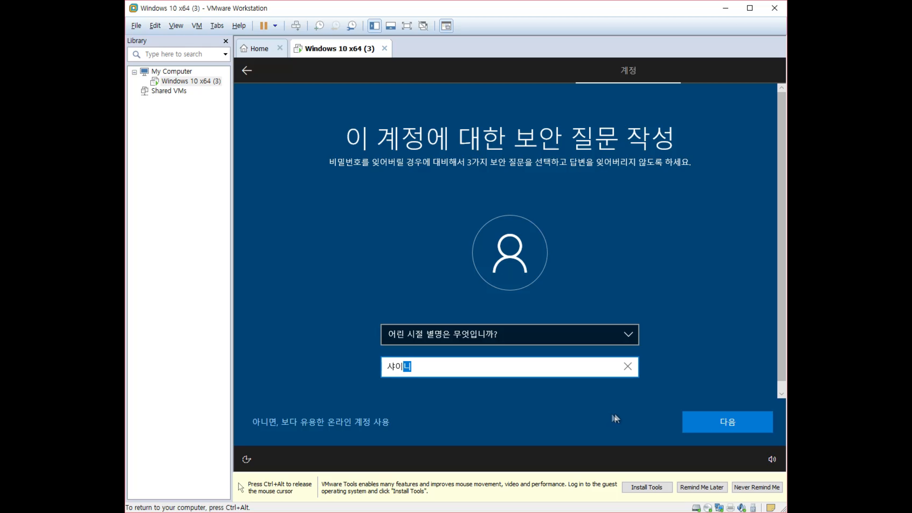
{"action": "left_click", "coordinate": [722, 423]}
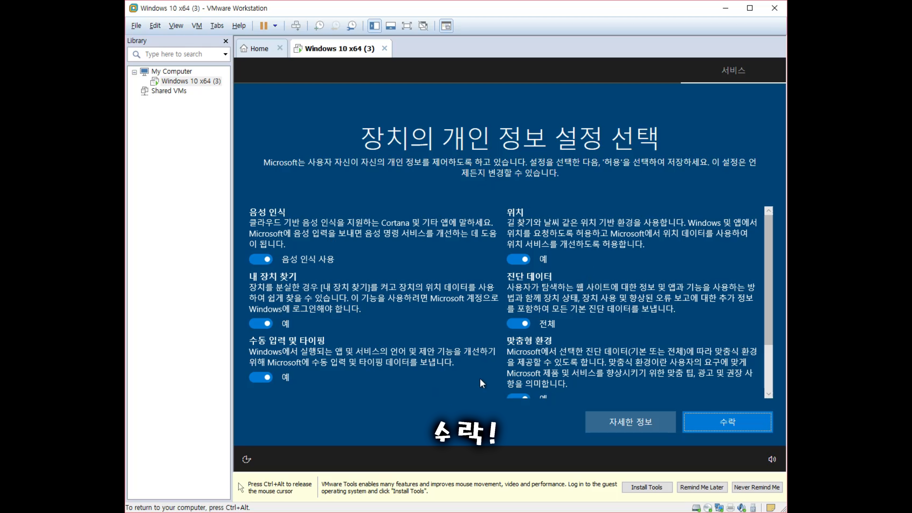
Turn off the 위치 (location) privacy toggle and accept the privacy settings.
{"action": "scroll", "coordinate": [570, 290], "scroll_direction": "down", "scroll_amount": 2}
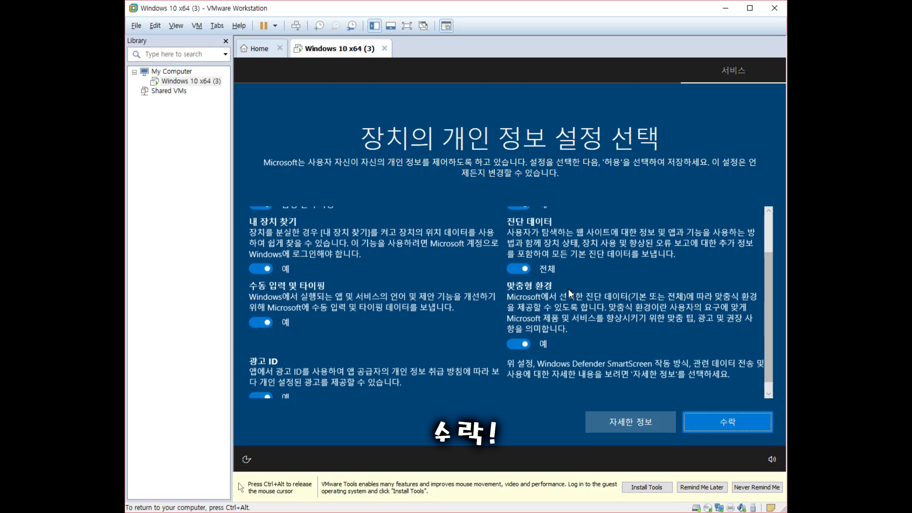
{"action": "scroll", "coordinate": [399, 334], "scroll_direction": "up", "scroll_amount": 2}
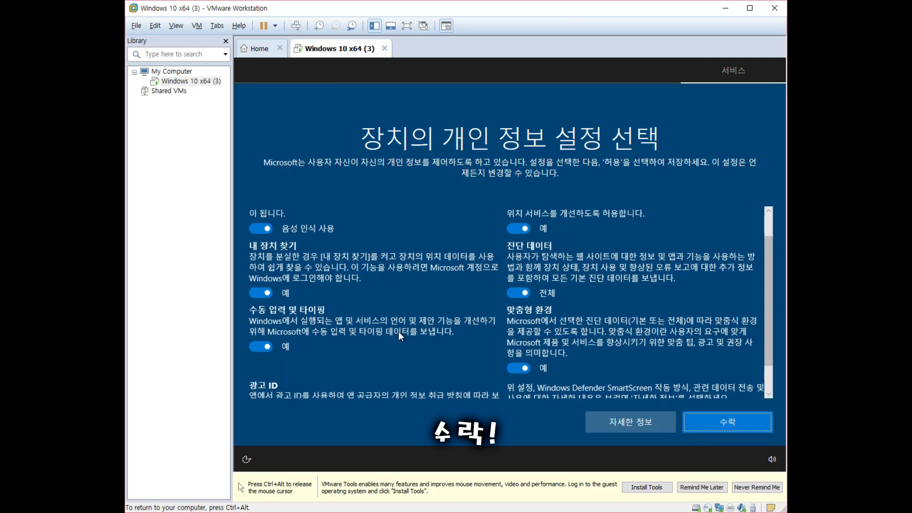
{"action": "scroll", "coordinate": [568, 335], "scroll_direction": "down", "scroll_amount": 2}
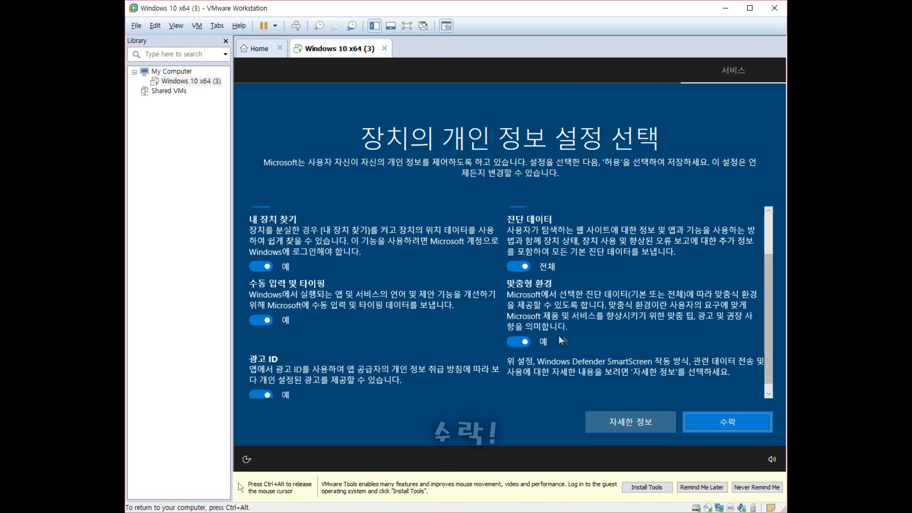
{"action": "scroll", "coordinate": [535, 232], "scroll_direction": "up", "scroll_amount": 2}
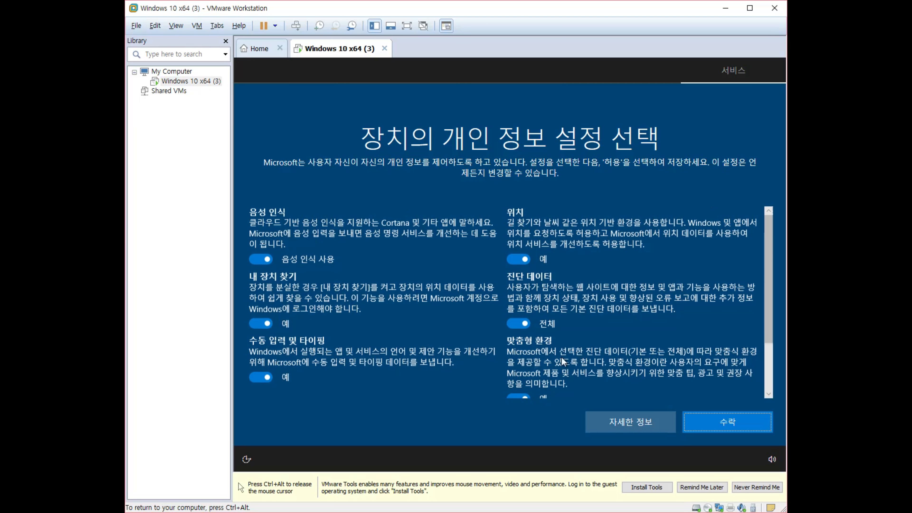
{"action": "left_click", "coordinate": [514, 259]}
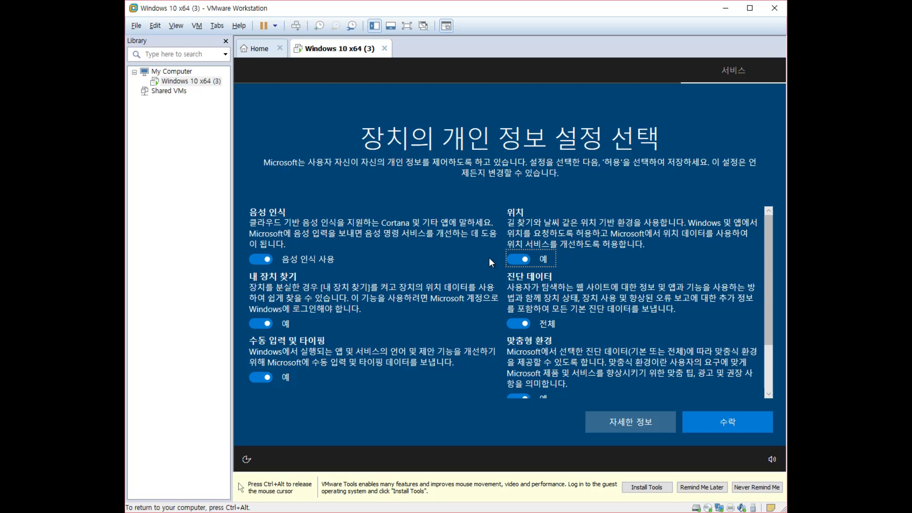
{"action": "scroll", "coordinate": [488, 257], "scroll_direction": "down", "scroll_amount": 2}
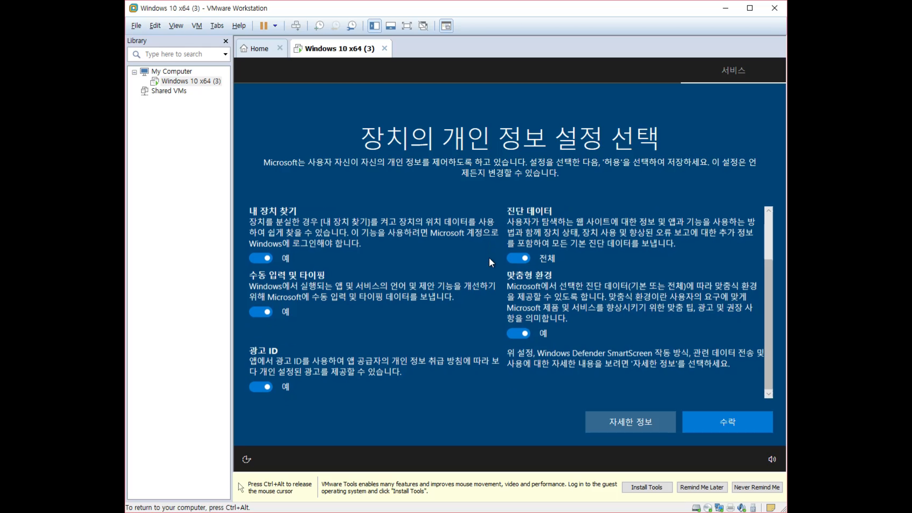
{"action": "left_click", "coordinate": [721, 424]}
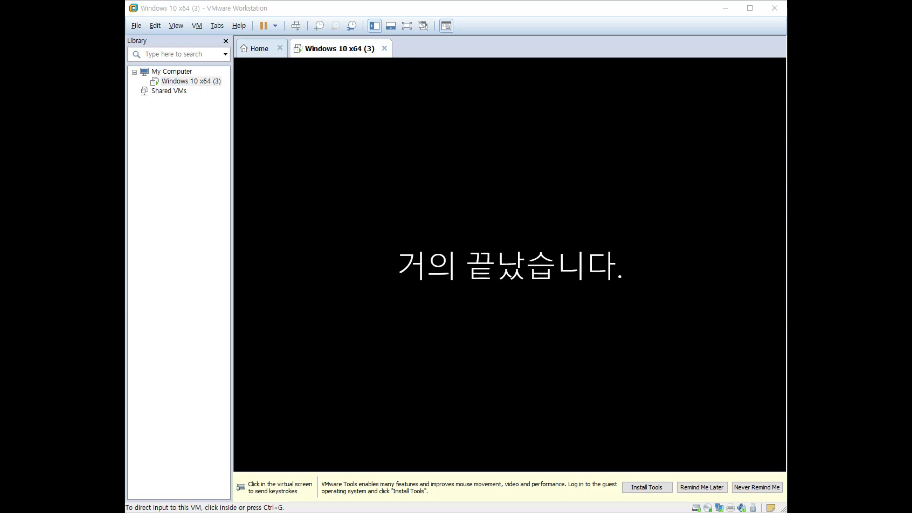
Focus the VM on the new Windows 10 desktop and open the Start menu.
{"action": "left_click", "coordinate": [563, 275]}
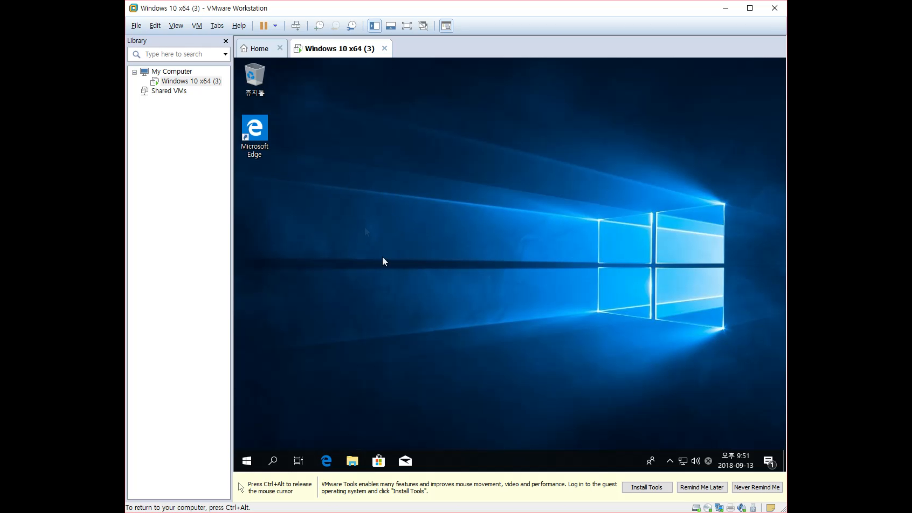
{"action": "left_click", "coordinate": [247, 461]}
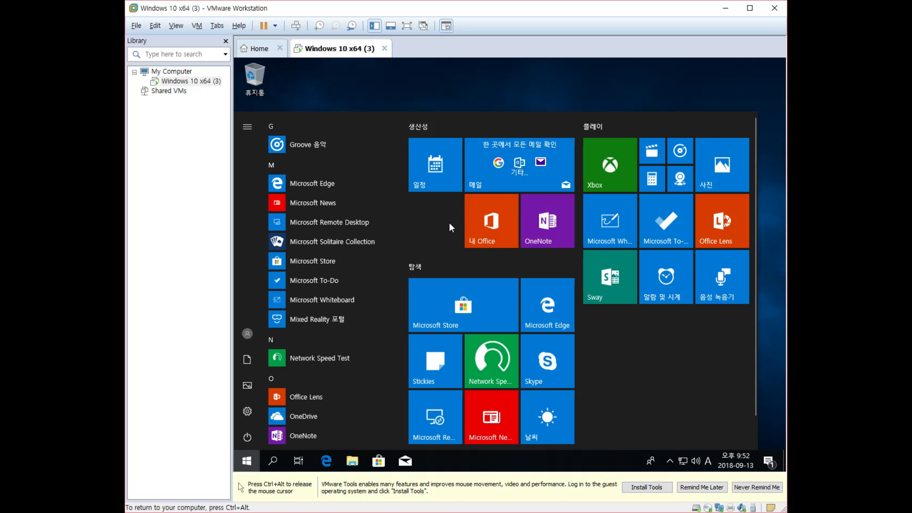
View 내 PC properties (Windows 10 Enterprise, 64-bit, 6.96GB RAM), then close System and File Explorer.
{"action": "left_click", "coordinate": [352, 461]}
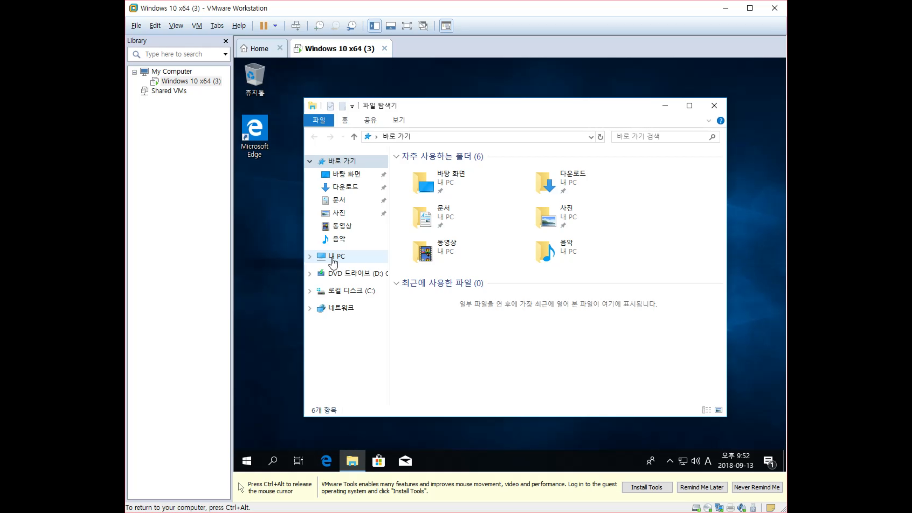
{"action": "right_click", "coordinate": [332, 263]}
{"action": "left_click", "coordinate": [372, 395]}
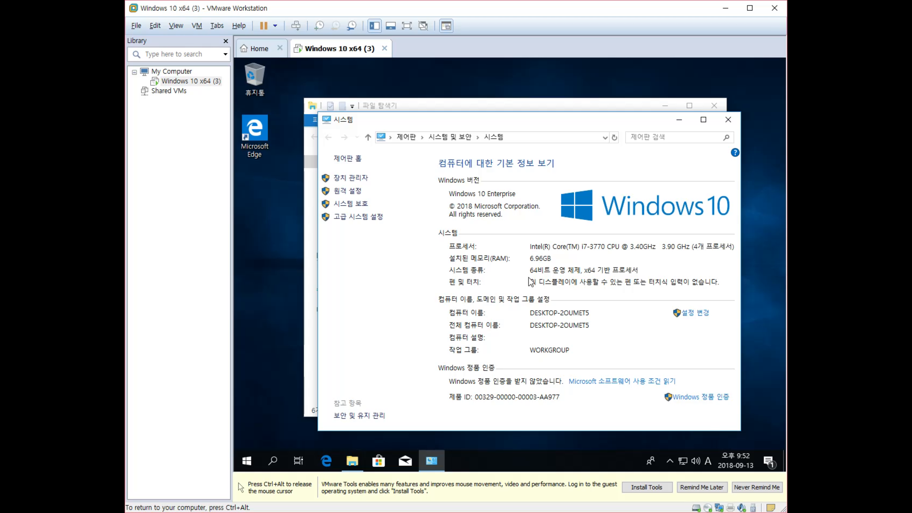
{"action": "left_click", "coordinate": [728, 119]}
{"action": "left_click", "coordinate": [714, 106]}
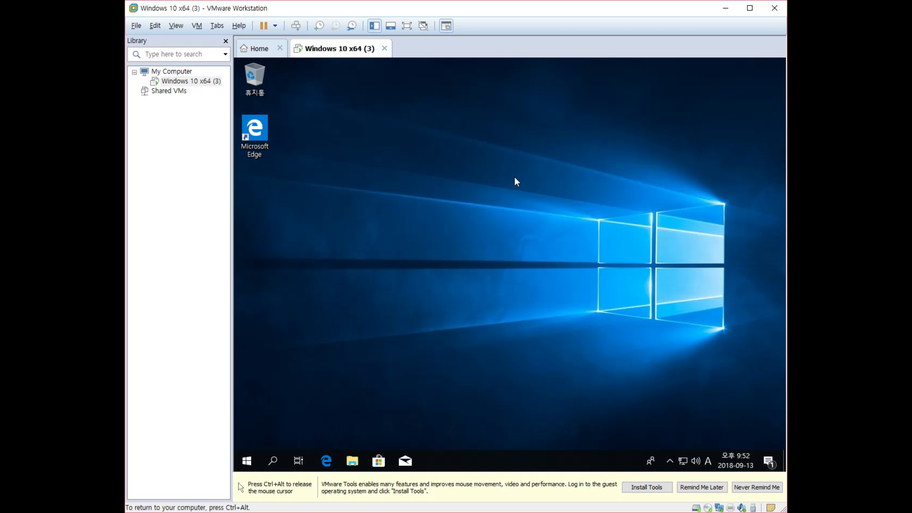
In Settings, go to 업데이트 및 보안 and run 업데이트 확인 for Windows Update.
{"action": "key", "text": "super+i"}
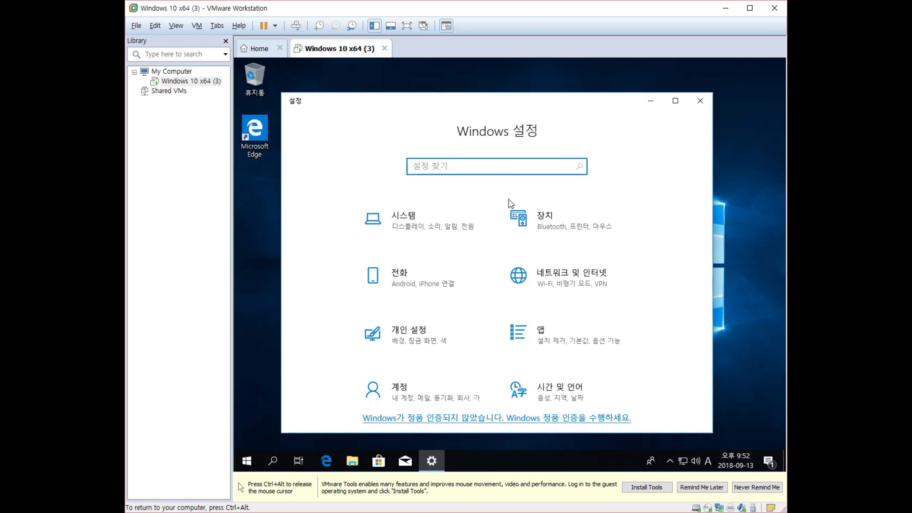
{"action": "scroll", "coordinate": [535, 350], "scroll_direction": "down", "scroll_amount": 4}
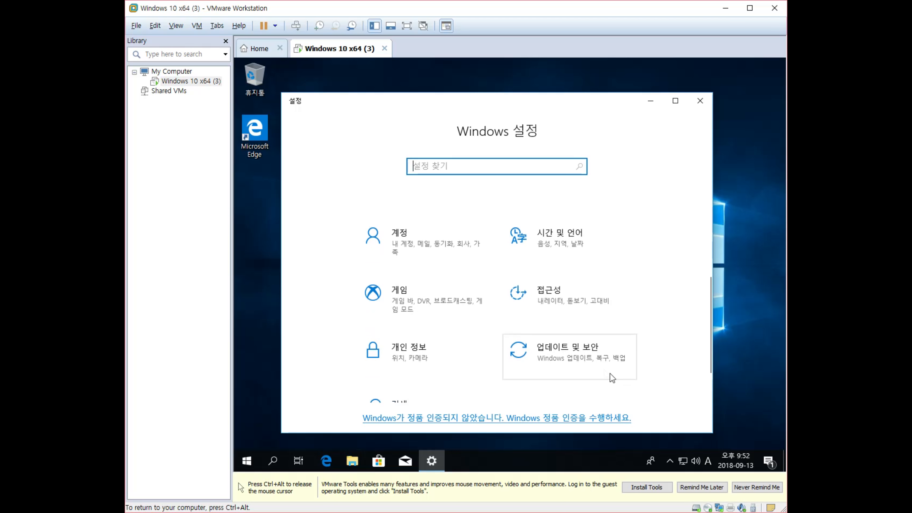
{"action": "scroll", "coordinate": [560, 342], "scroll_direction": "down", "scroll_amount": 1}
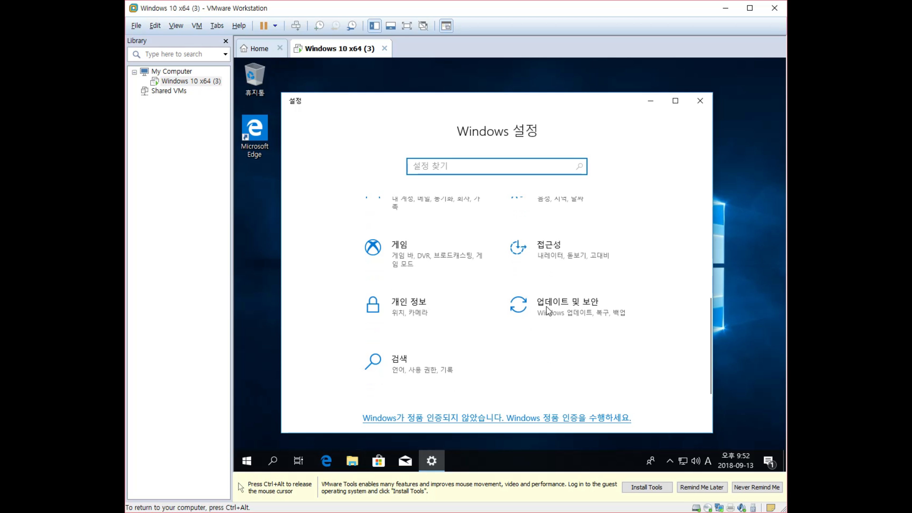
{"action": "left_click", "coordinate": [576, 306]}
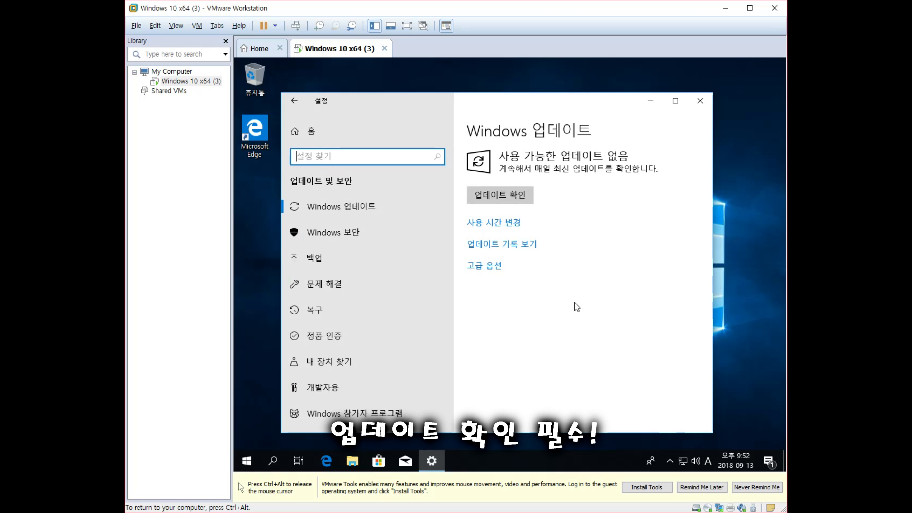
{"action": "left_click", "coordinate": [523, 195]}
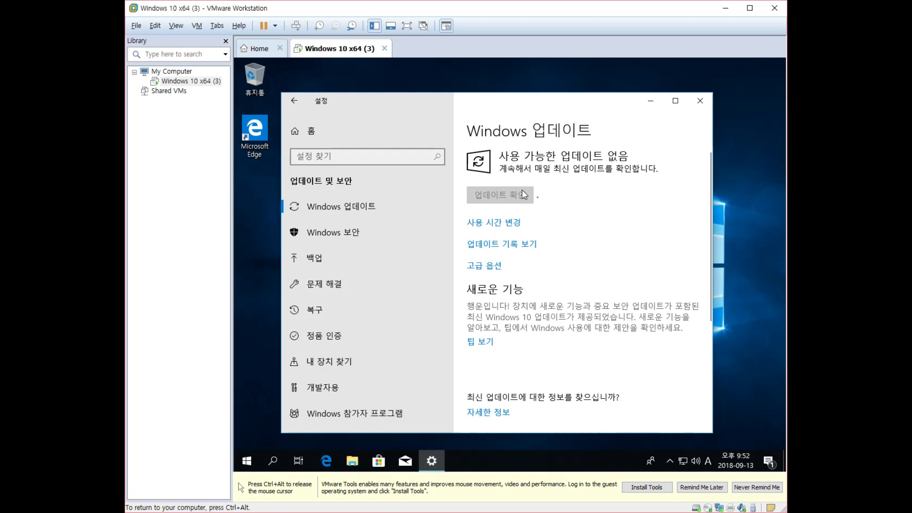